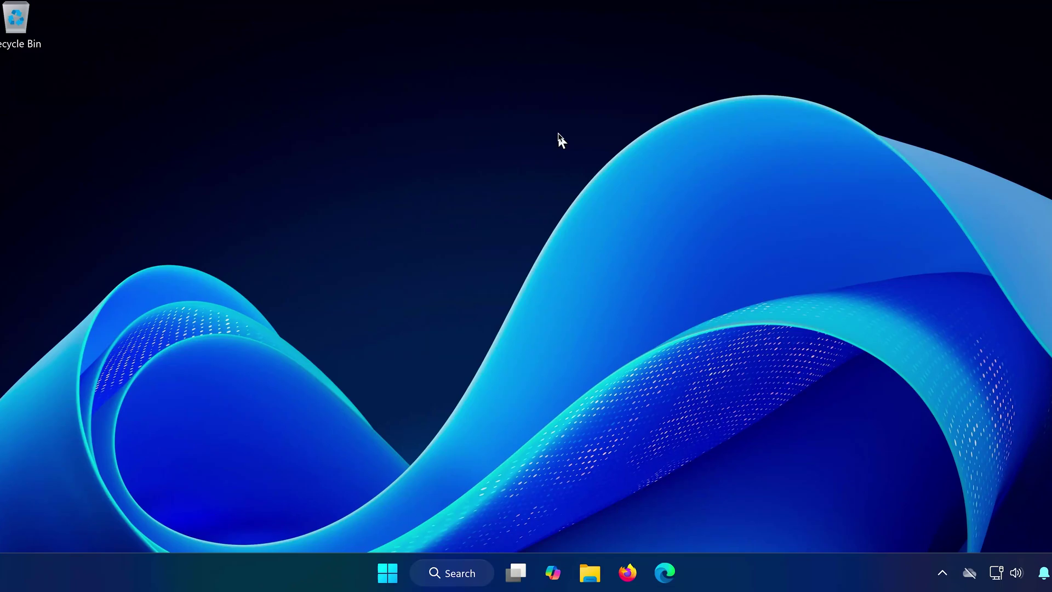
Open the Date & time page under Time & language in Settings.
left_click(392, 557)
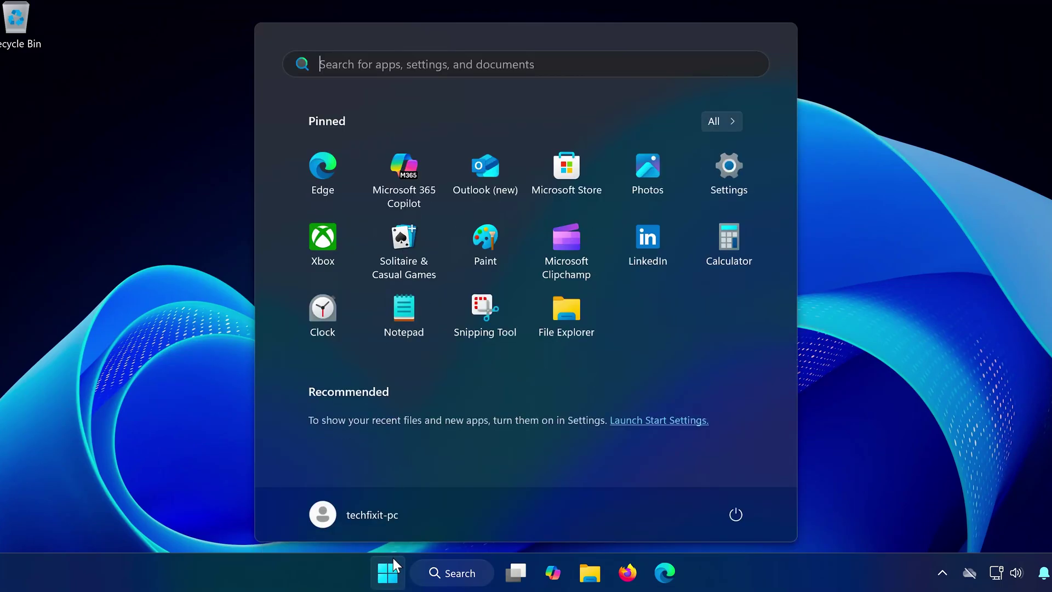
left_click(722, 167)
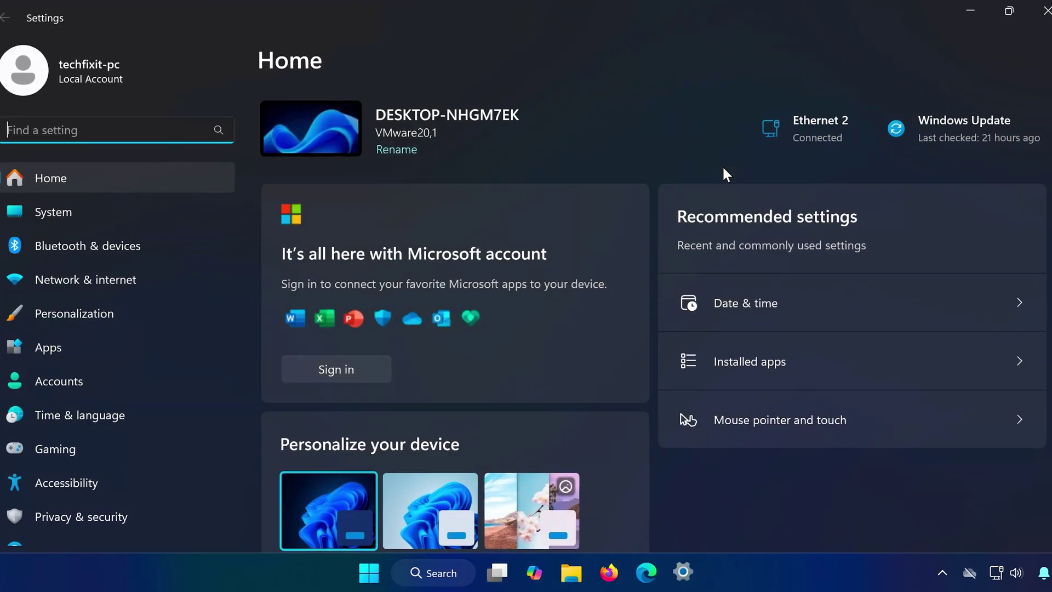
left_click(92, 416)
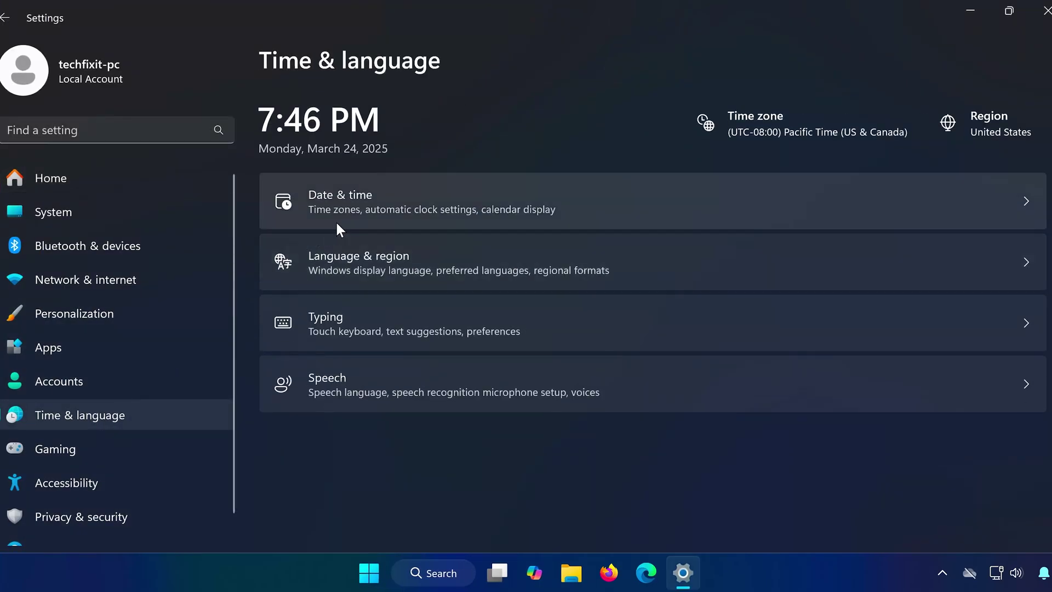
left_click(450, 196)
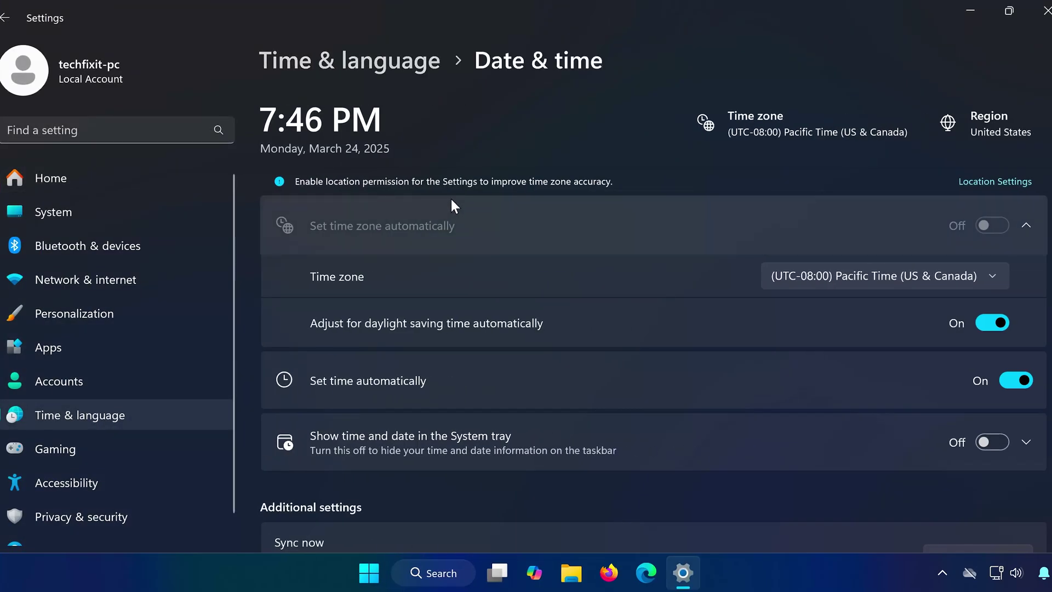
scroll(547, 392, "down", 2)
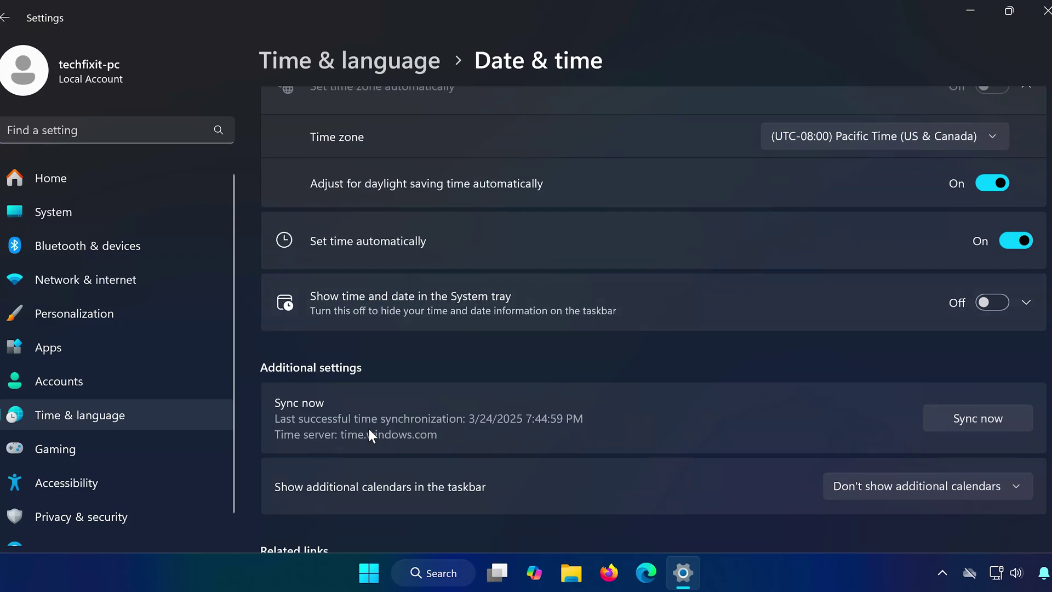
Sync the clock with the time server now and close Settings.
left_click(974, 419)
left_click(1046, 9)
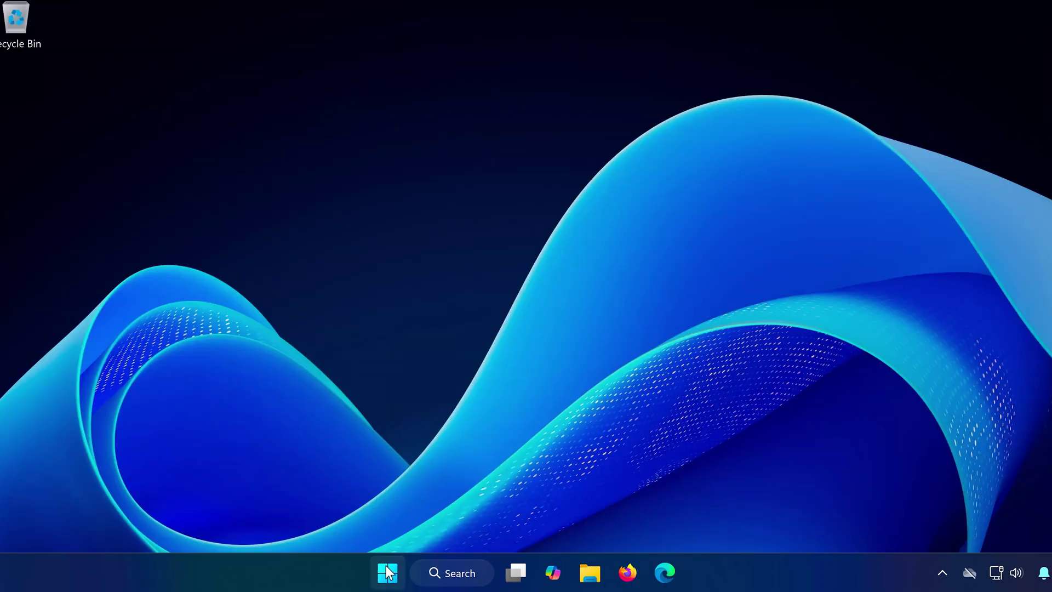
Launch Control Panel from Start search and go to Network and Sharing Center.
left_click(385, 572)
type("contr")
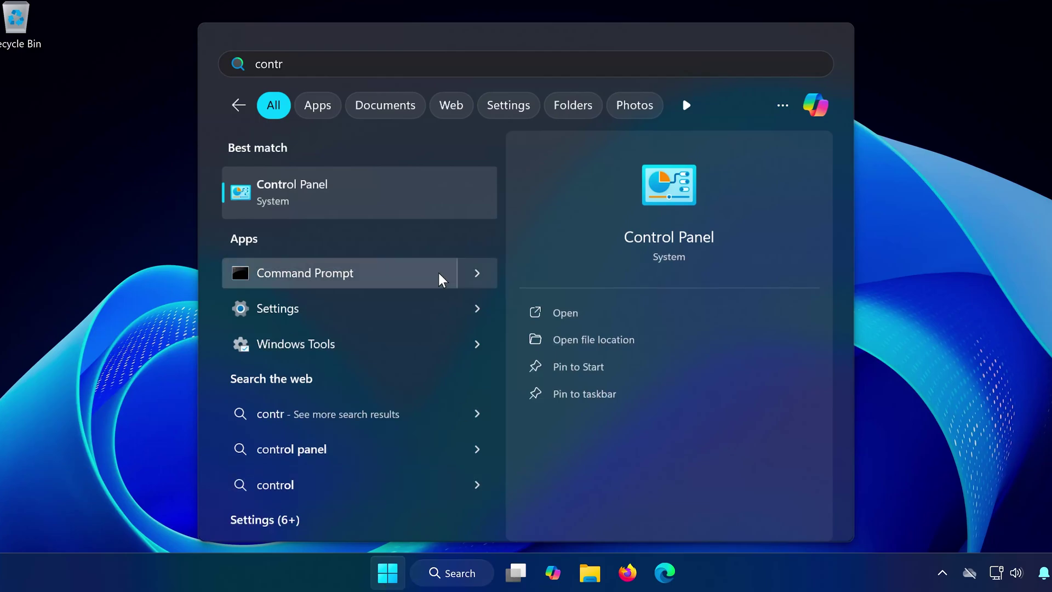
left_click(399, 181)
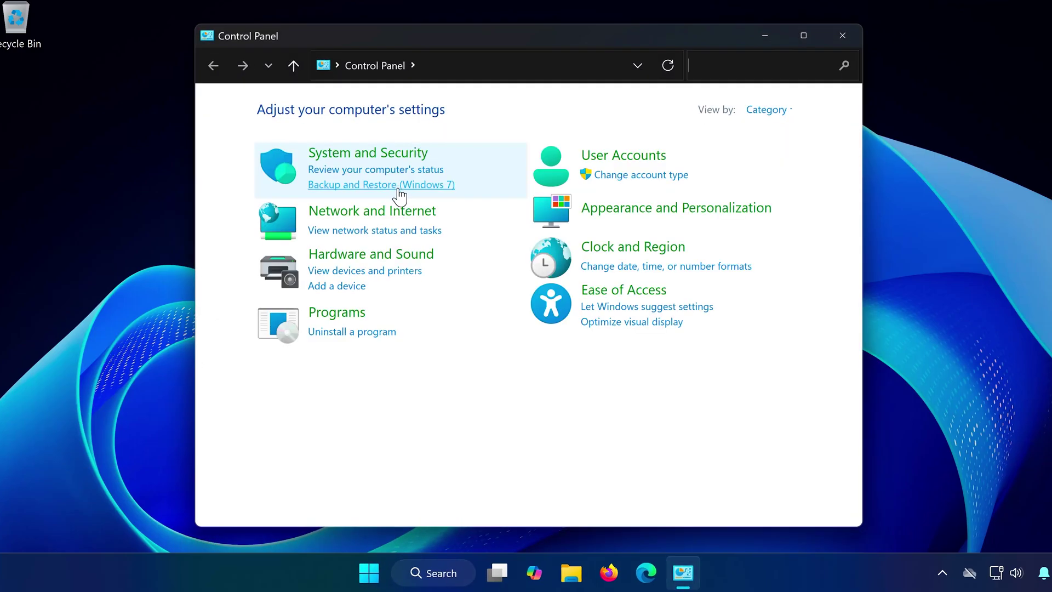
left_click(383, 212)
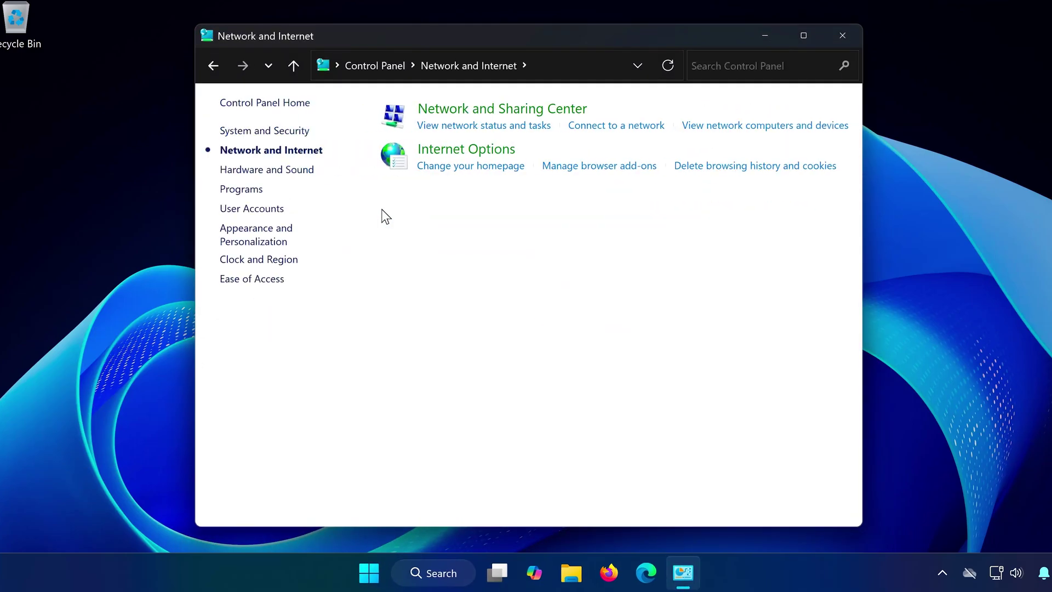
left_click(488, 116)
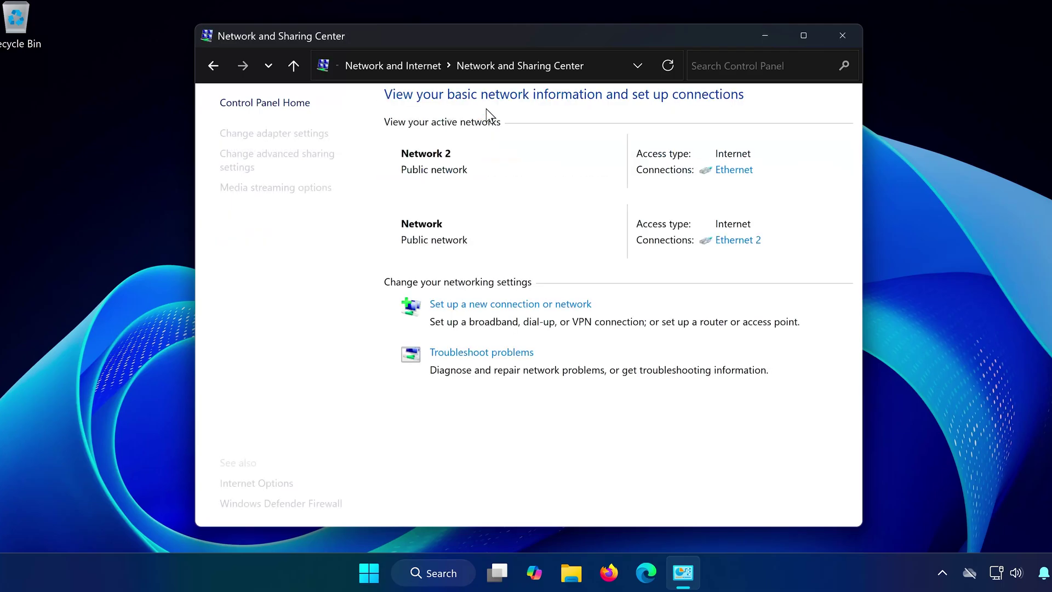
Open the Ethernet connection's properties and select Internet Protocol Version 4 (TCP/IPv4).
left_click(746, 174)
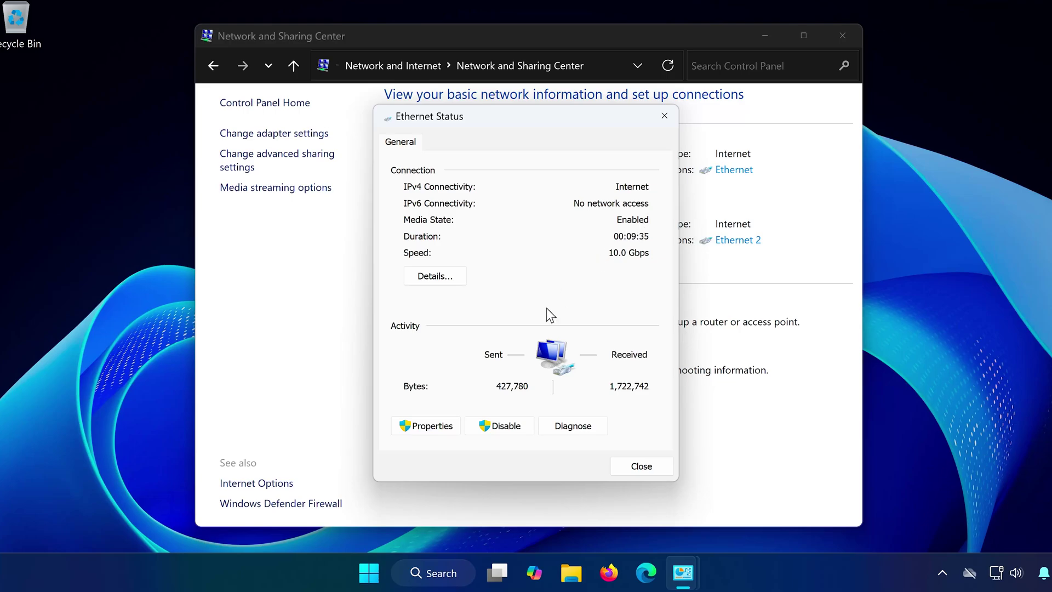
left_click(441, 427)
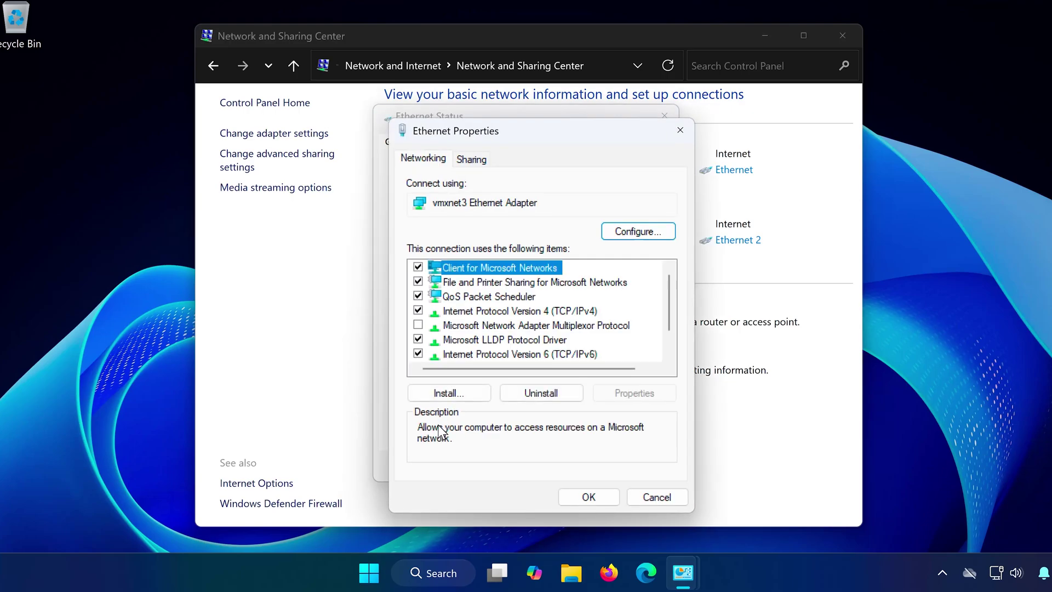
left_click(562, 311)
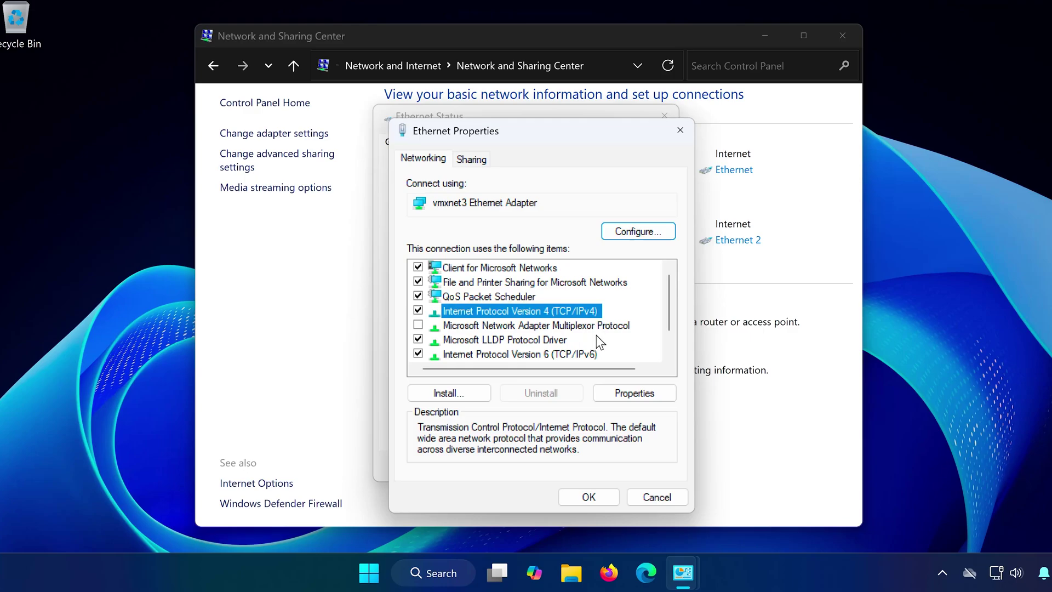
Enter manual DNS servers 8.8.8.8 (preferred) and 8.8.4.4 (alternate) in IPv4 properties.
left_click(644, 395)
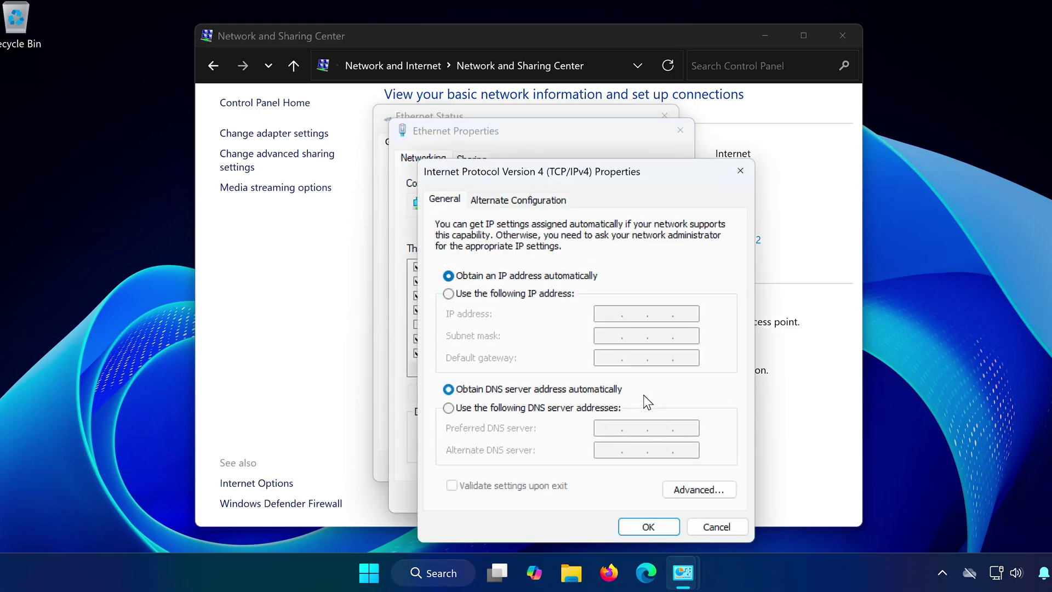
left_click(476, 408)
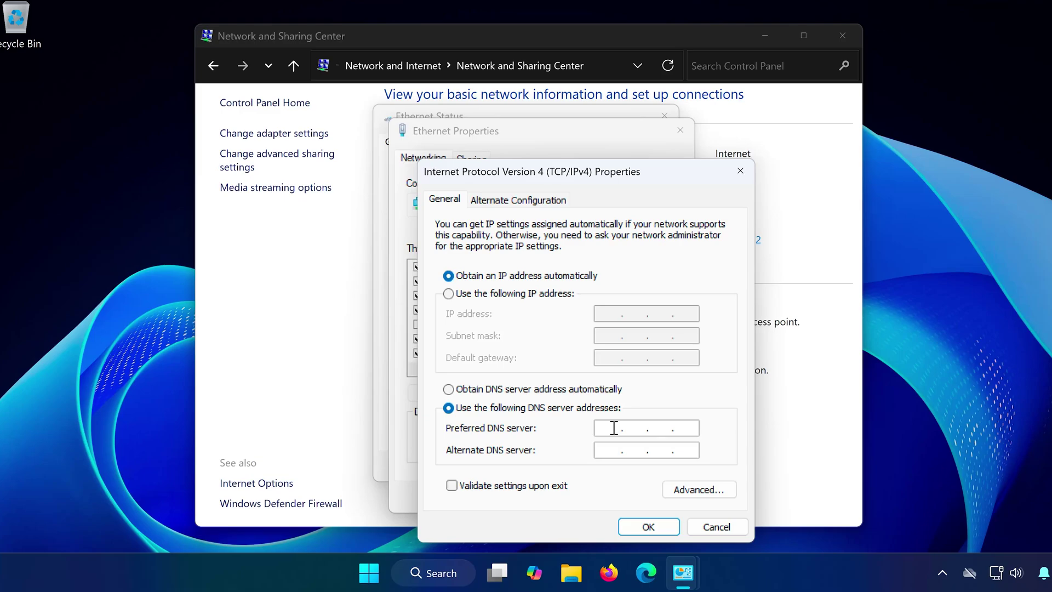
type("8.8.8.8")
left_click(610, 447)
type("8 . 8 . ")
type("4 . 4")
left_click(635, 527)
Confirm the Ethernet properties and close the Ethernet Status window.
left_click(594, 496)
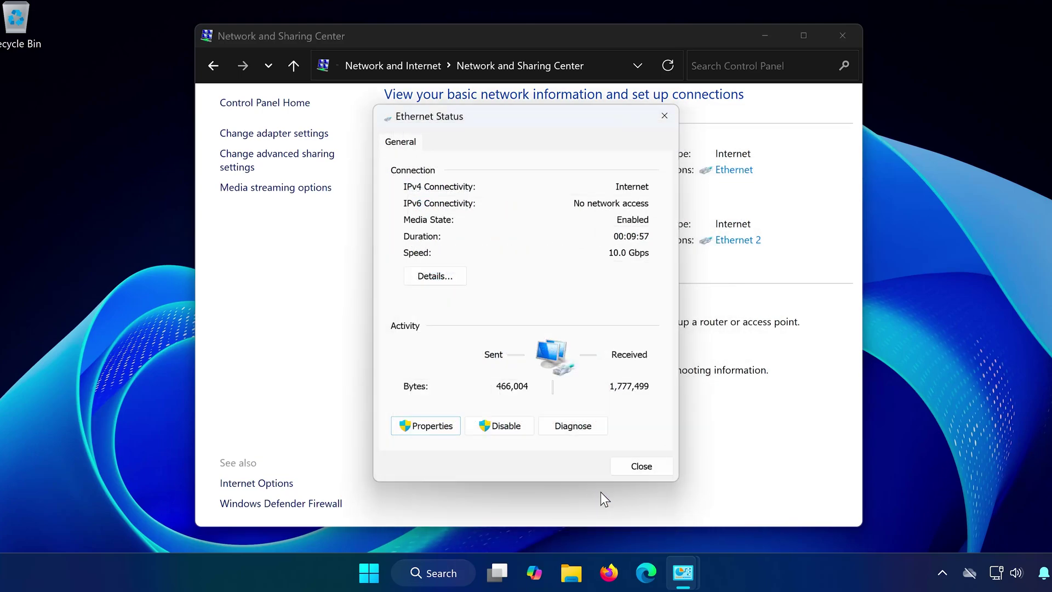
left_click(631, 471)
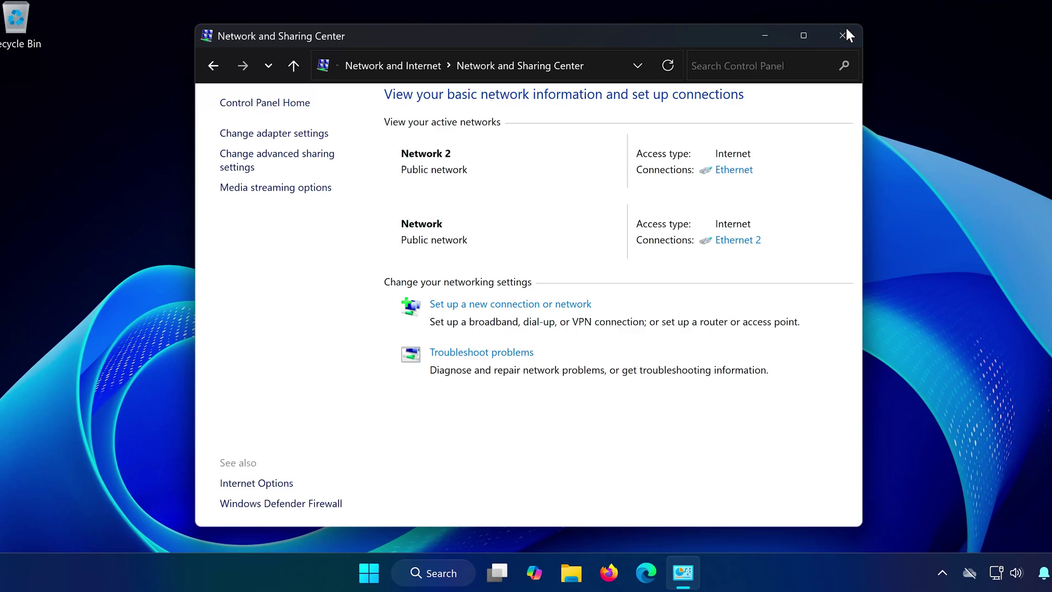